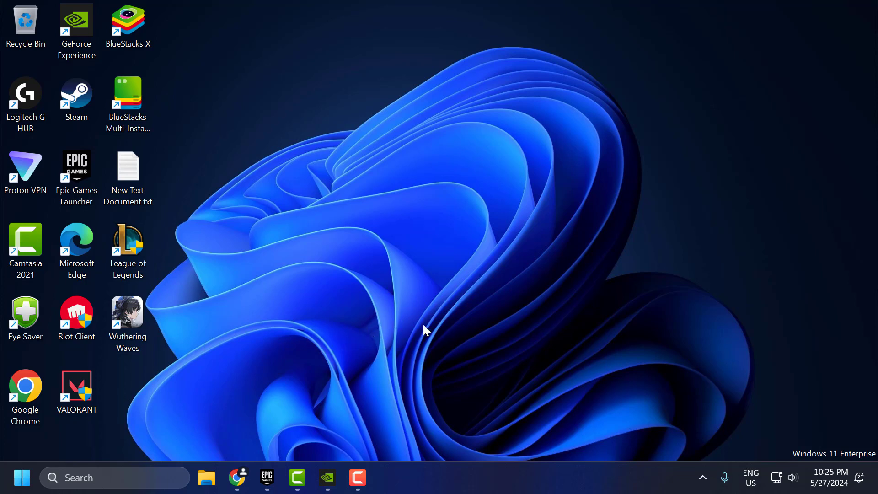
# Step: Open GeForce Experience, check for graphics driver updates, and close it
pyautogui.click(330, 468)
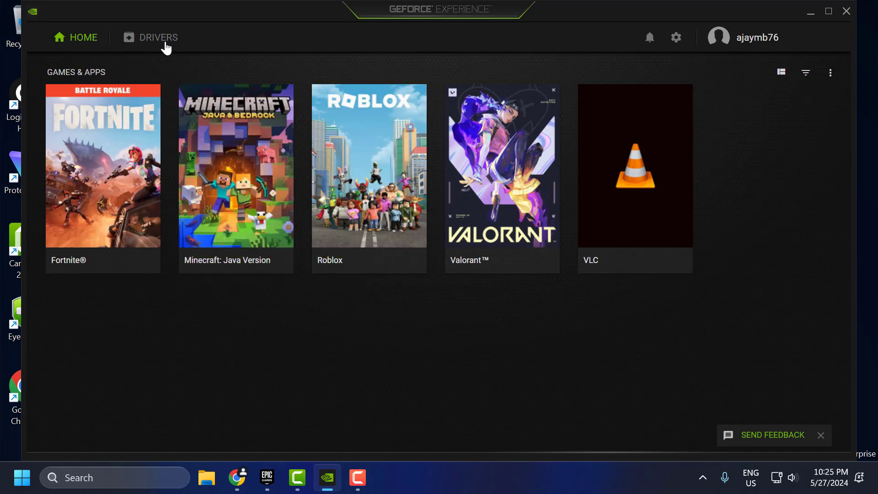
pyautogui.click(138, 42)
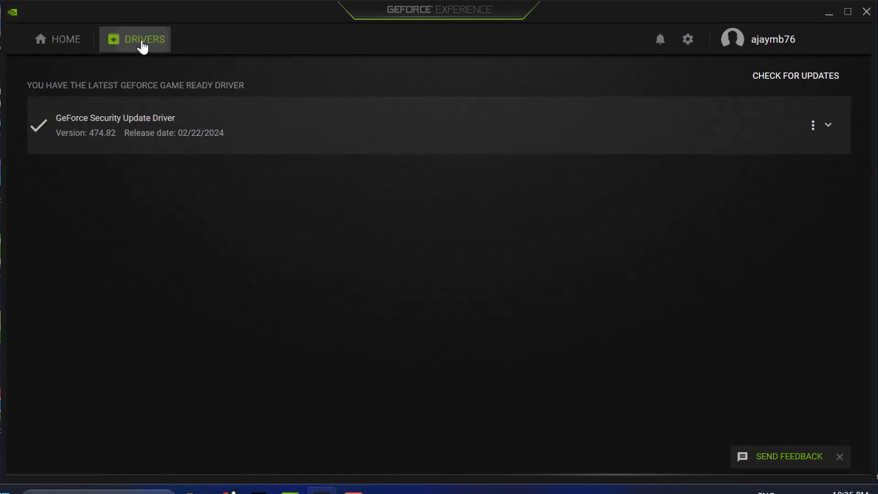
pyautogui.click(784, 84)
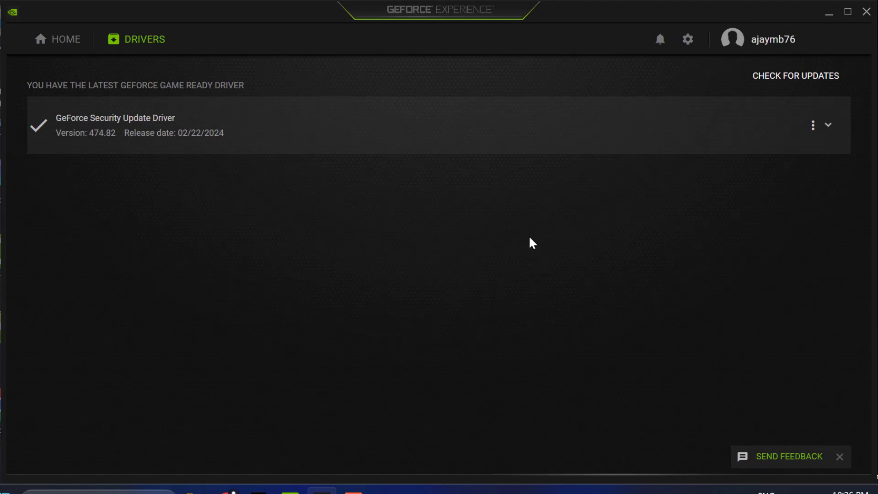
pyautogui.click(866, 12)
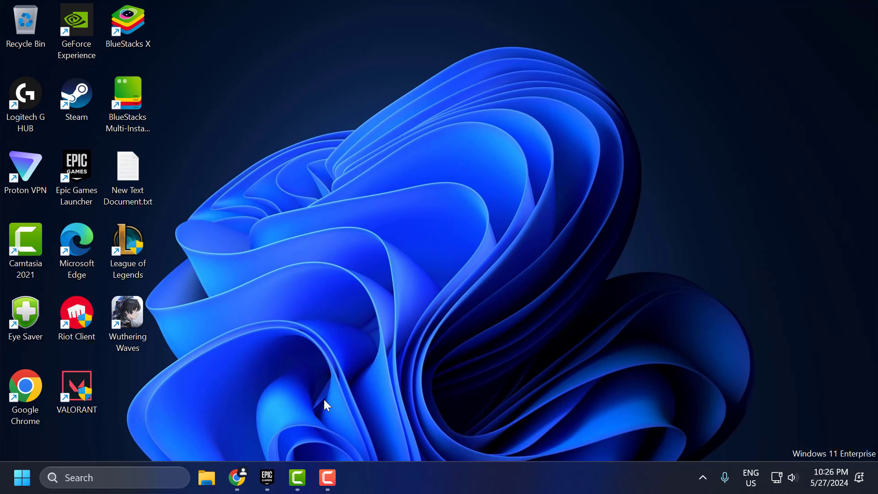
# Step: Switch to the Epic Games Launcher and verify the installed files of Wuthering Waves
pyautogui.click(269, 478)
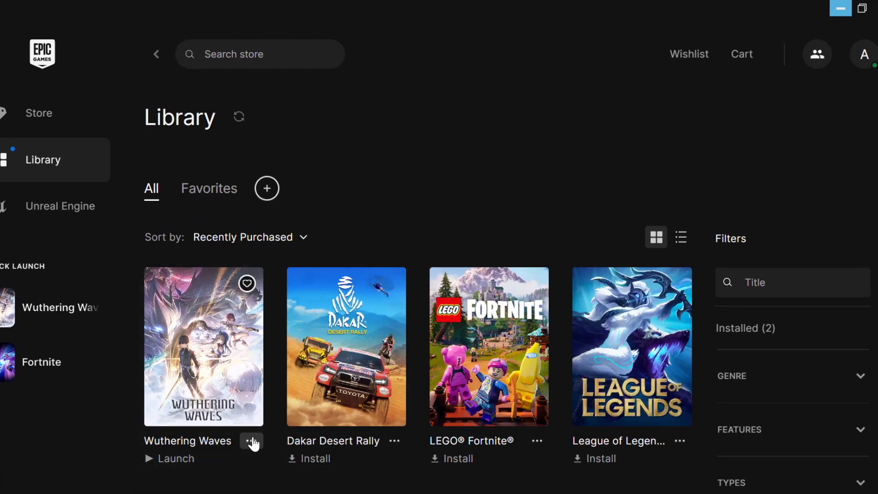
pyautogui.click(252, 441)
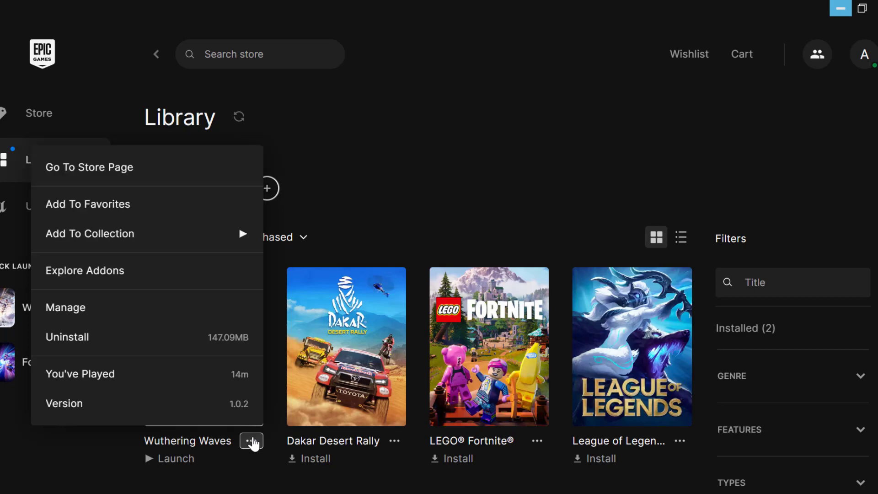
pyautogui.click(164, 309)
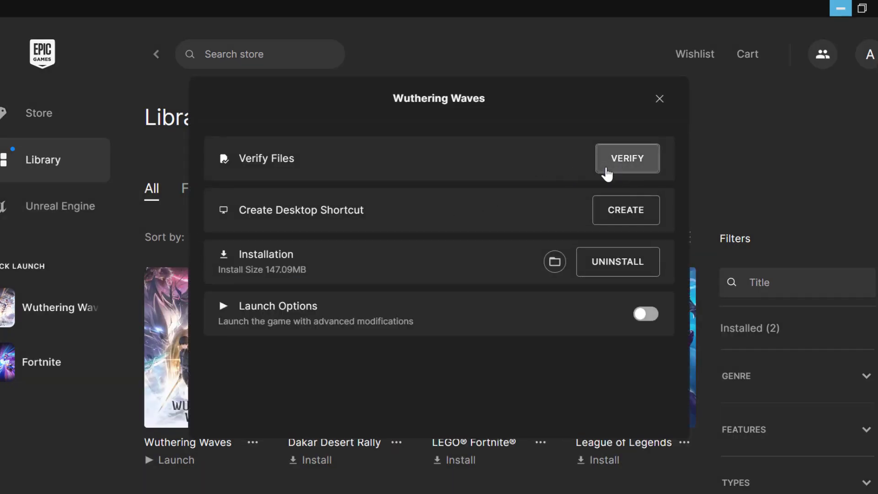
pyautogui.click(607, 170)
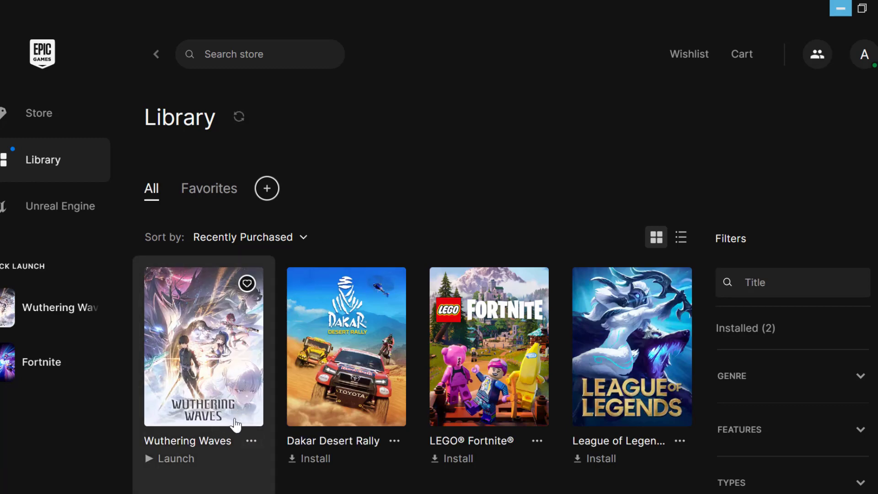
pyautogui.click(862, 8)
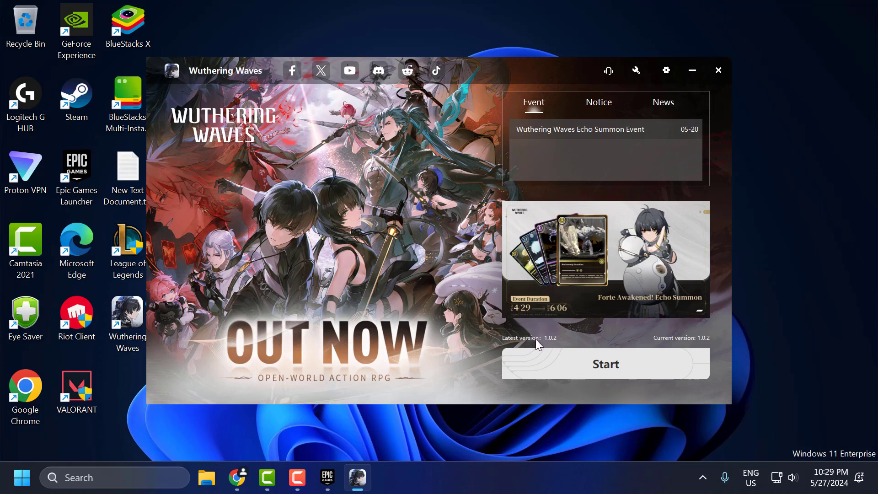
# Step: Start Wuthering Waves from its own launcher and open the in-game graphic settings
pyautogui.click(566, 370)
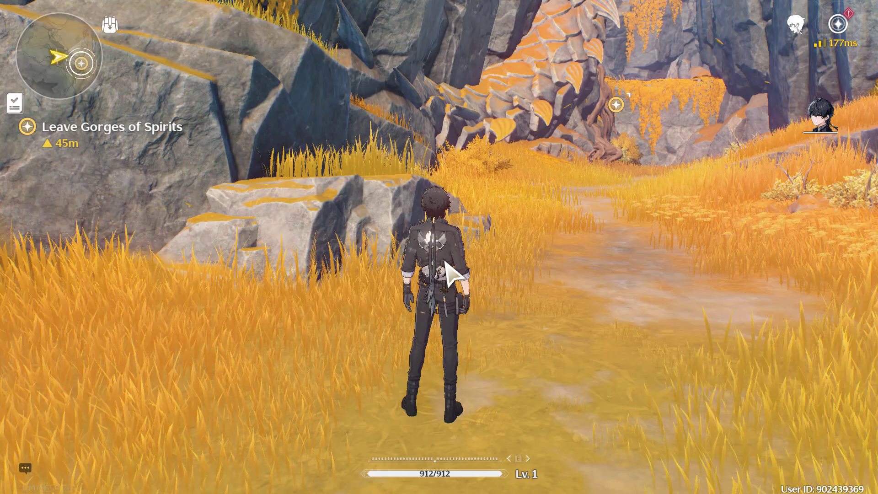
pyautogui.press('Escape')
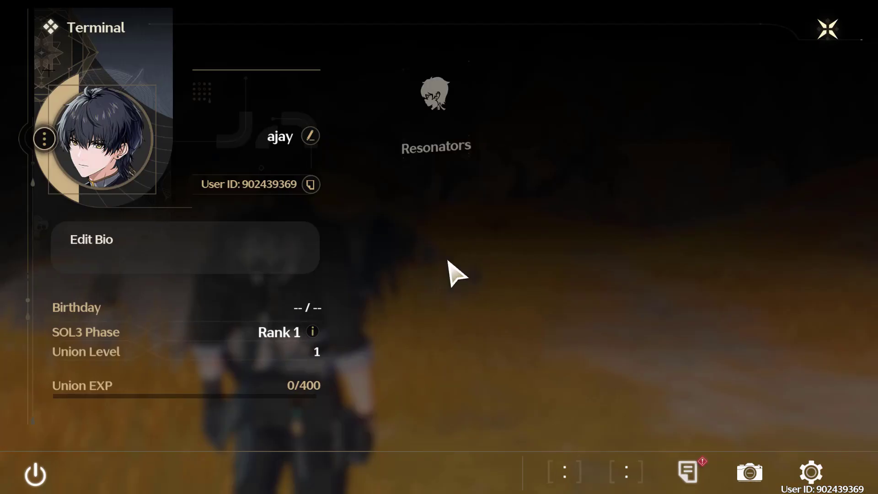
pyautogui.click(812, 473)
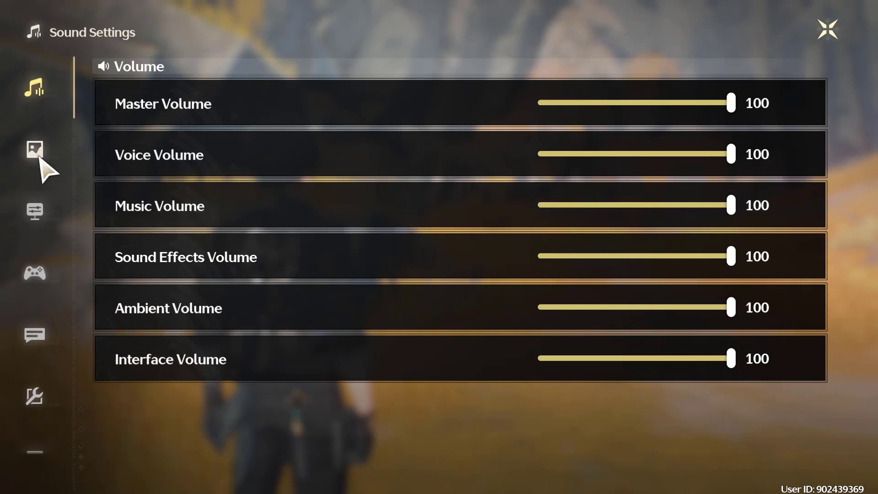
pyautogui.click(39, 155)
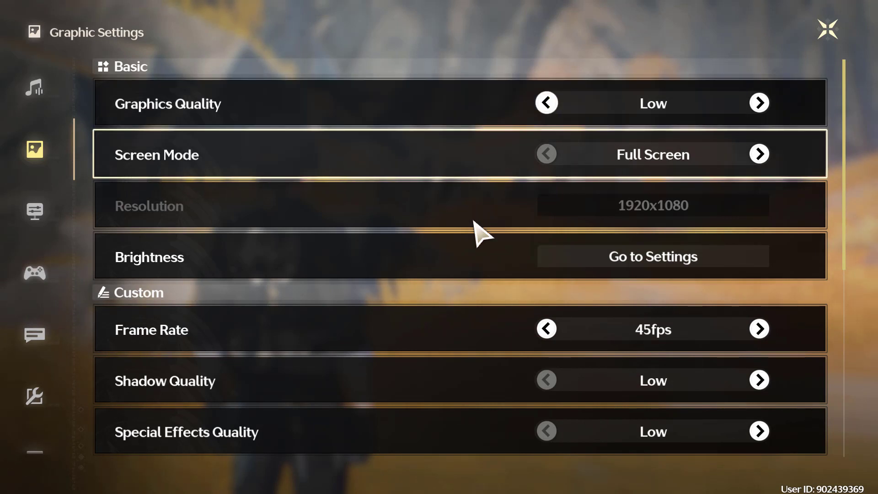
# Step: Examine the graphic settings from Graphics Quality and Frame Rate through V-Sync, and leave the settings
pyautogui.scroll(-1, 363, 268)
pyautogui.scroll(-2, 458, 297)
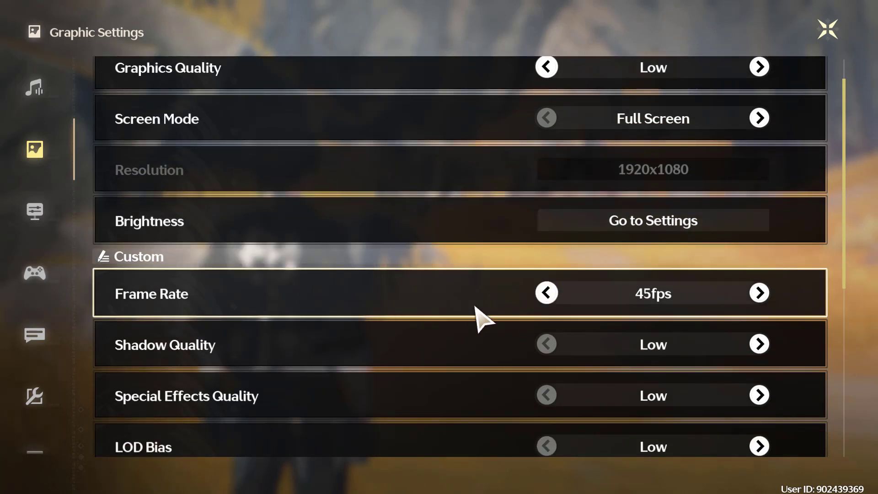
pyautogui.scroll(-2, 455, 311)
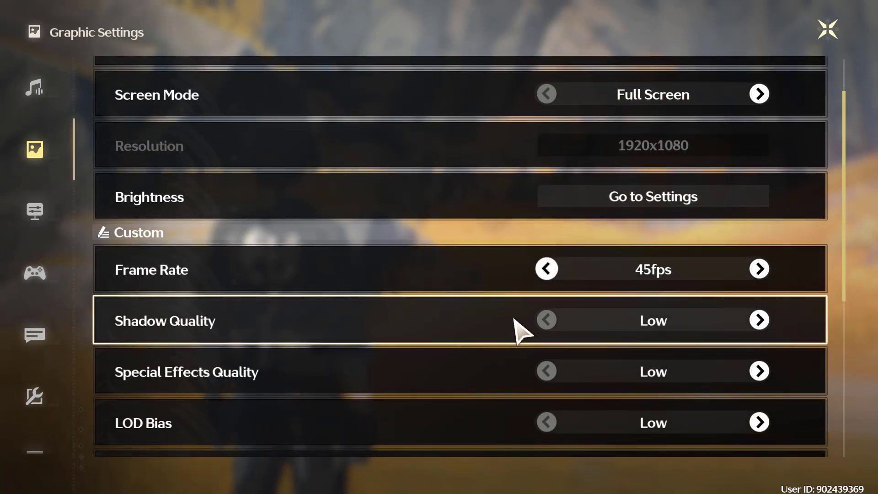
pyautogui.scroll(-3, 485, 321)
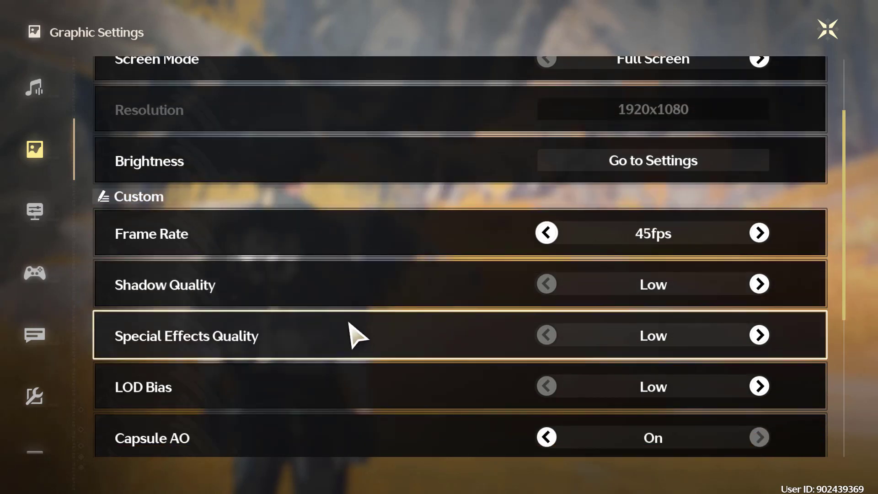
pyautogui.scroll(-1, 485, 337)
pyautogui.scroll(-2, 512, 321)
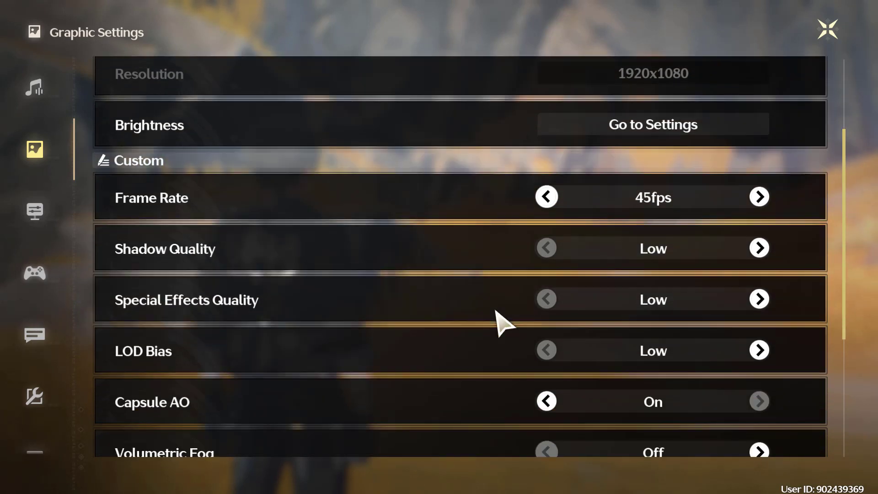
pyautogui.scroll(-1, 212, 369)
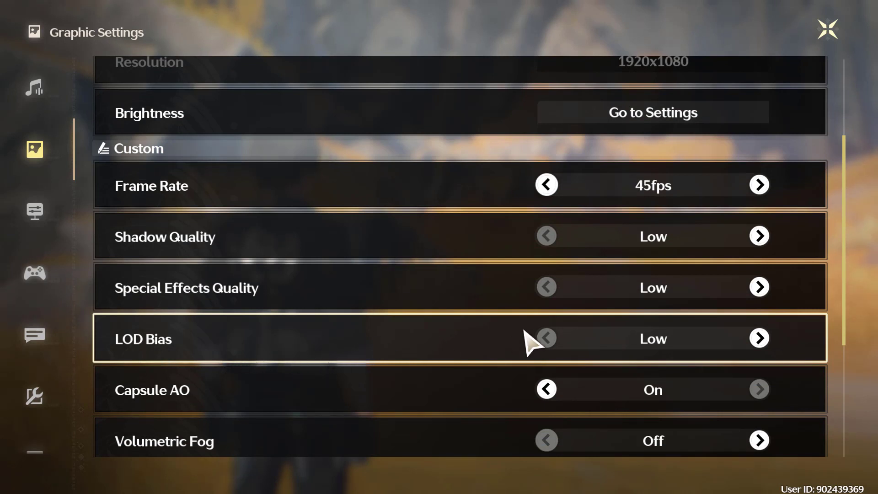
pyautogui.scroll(-5, 411, 348)
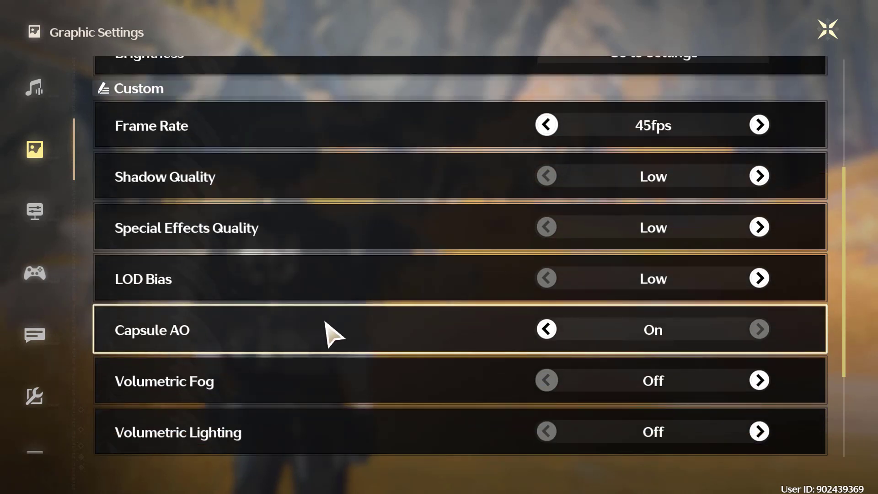
pyautogui.scroll(-1, 371, 343)
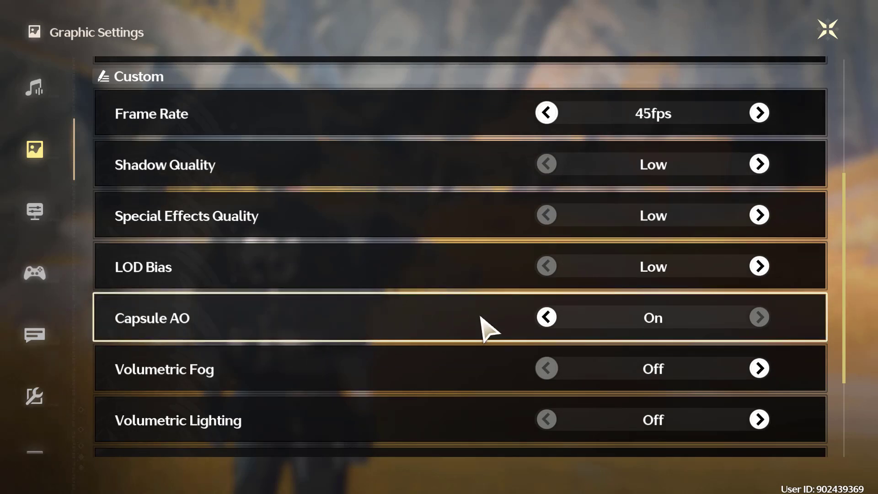
pyautogui.scroll(-4, 408, 345)
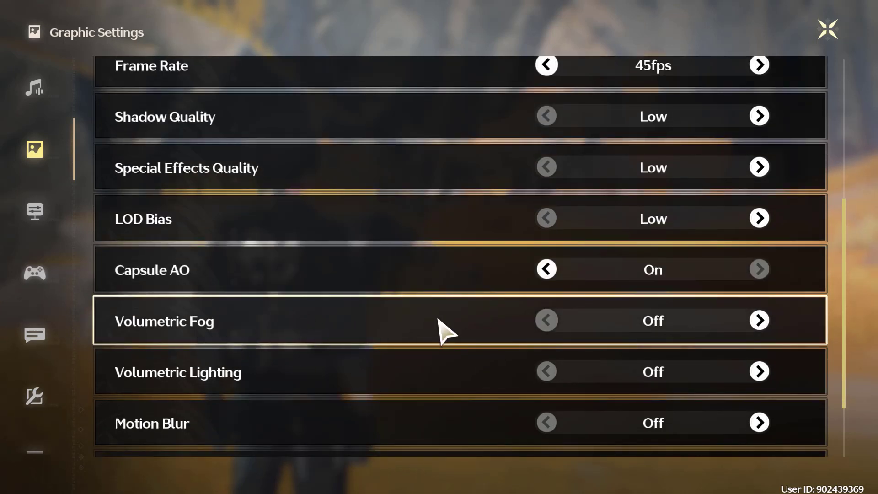
pyautogui.scroll(-3, 215, 363)
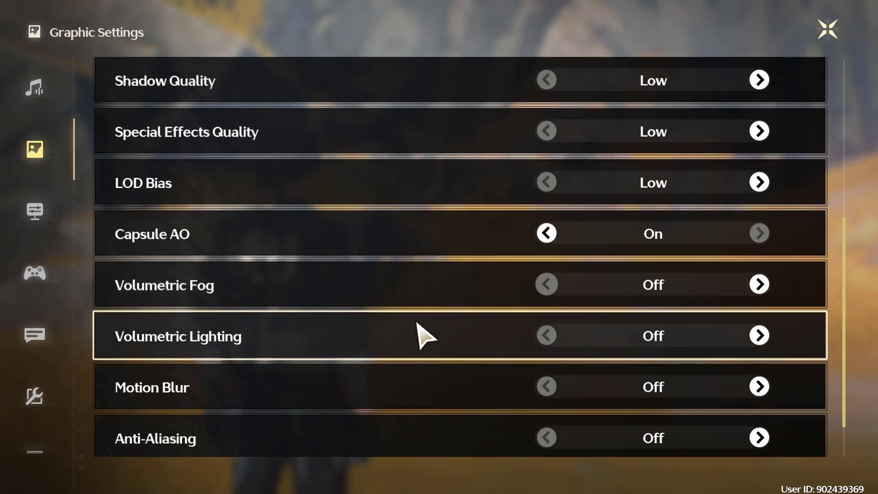
pyautogui.scroll(-2, 237, 376)
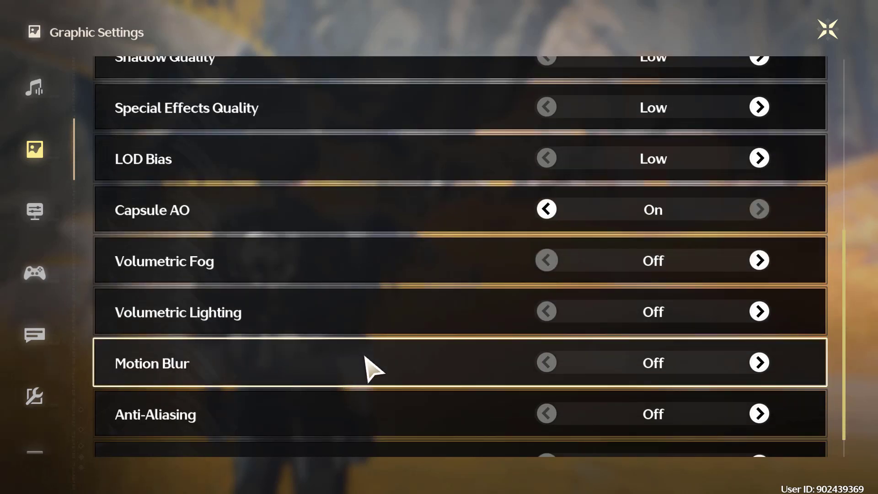
pyautogui.scroll(-3, 247, 401)
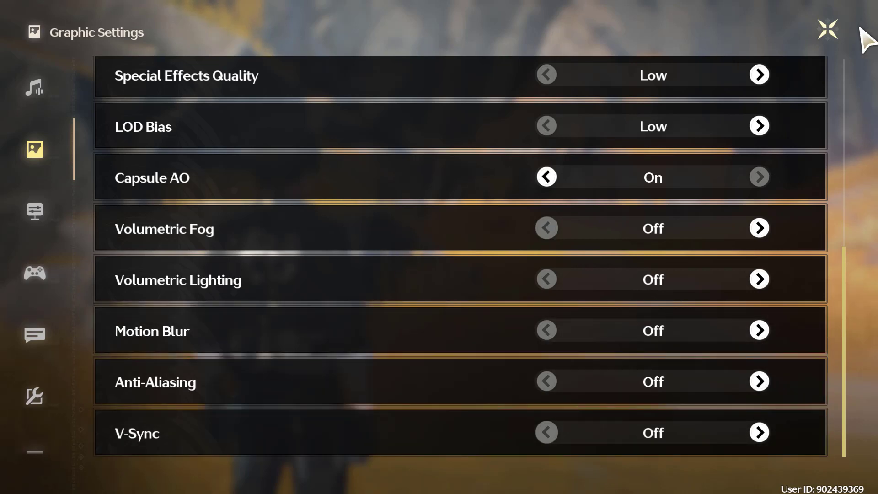
pyautogui.press('Escape')
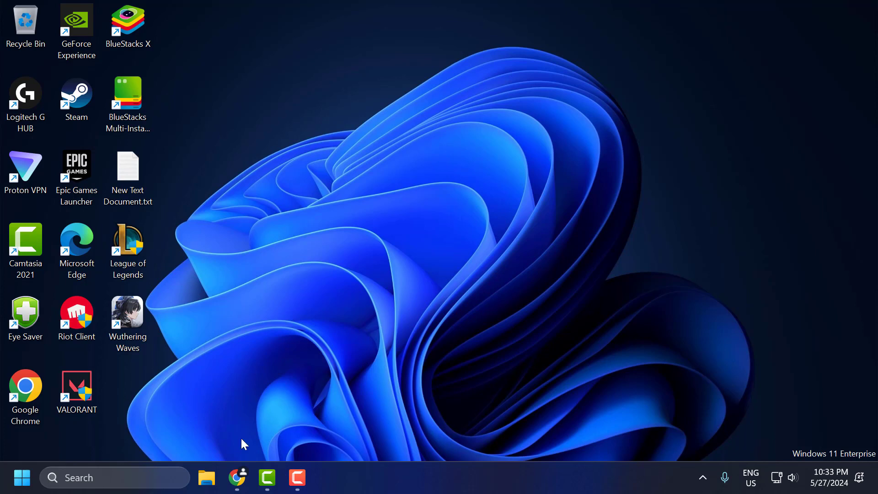
# Step: Find the Windows Update settings, check for system updates, and close Settings
pyautogui.click(126, 473)
pyautogui.write('window')
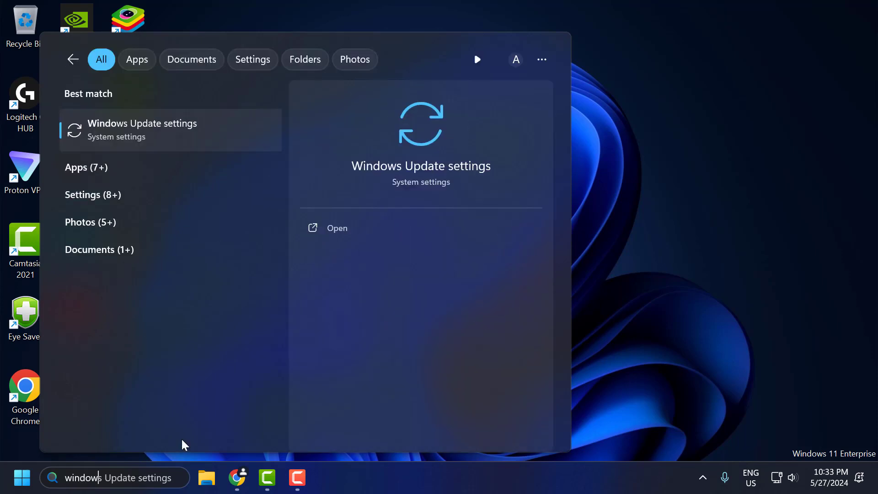
pyautogui.write('s update settings')
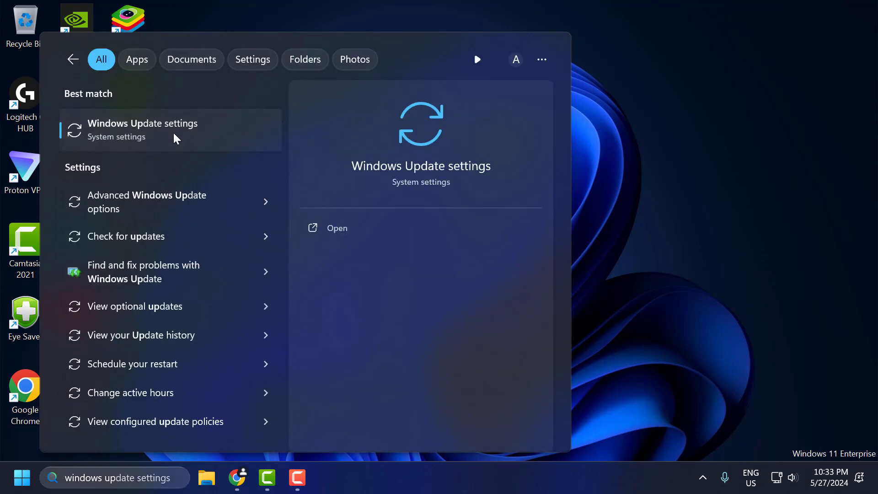
pyautogui.click(175, 137)
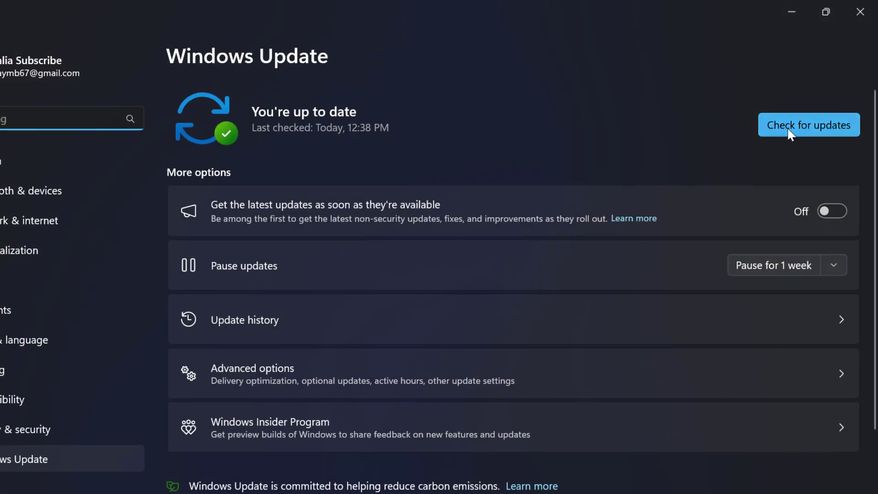
pyautogui.click(788, 128)
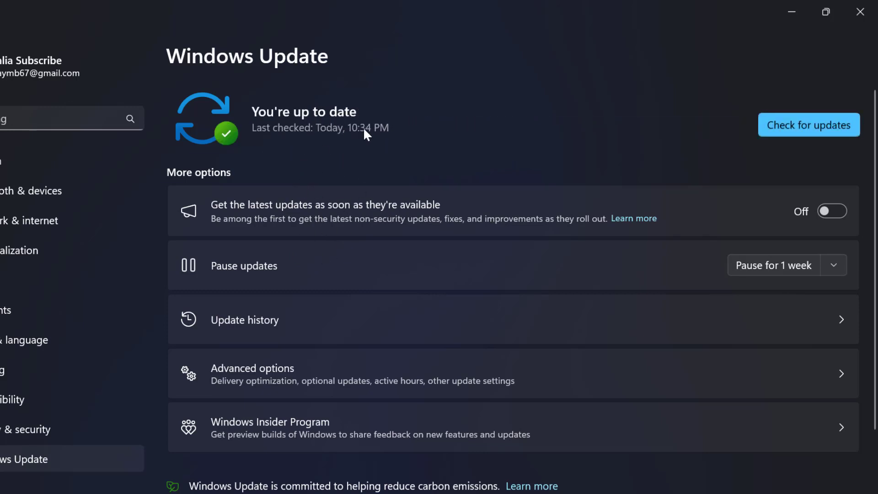
pyautogui.click(861, 11)
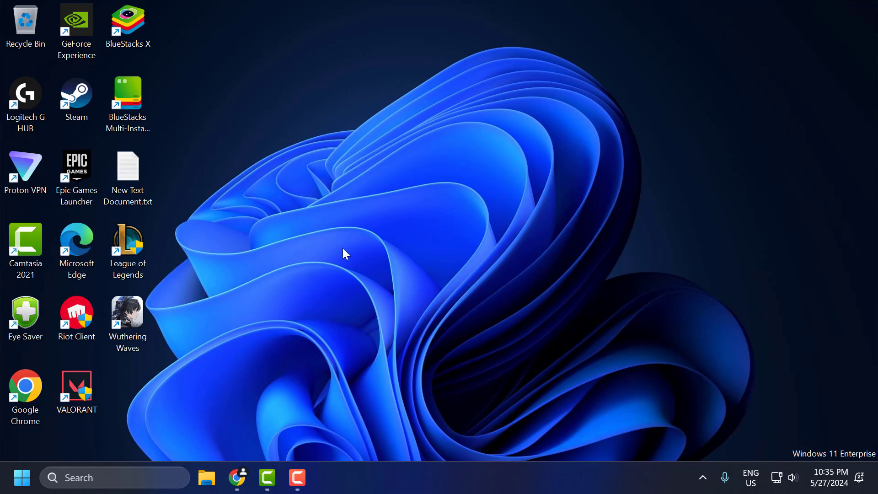
# Step: Open Task Manager and display the list of startup apps
pyautogui.rightClick(419, 484)
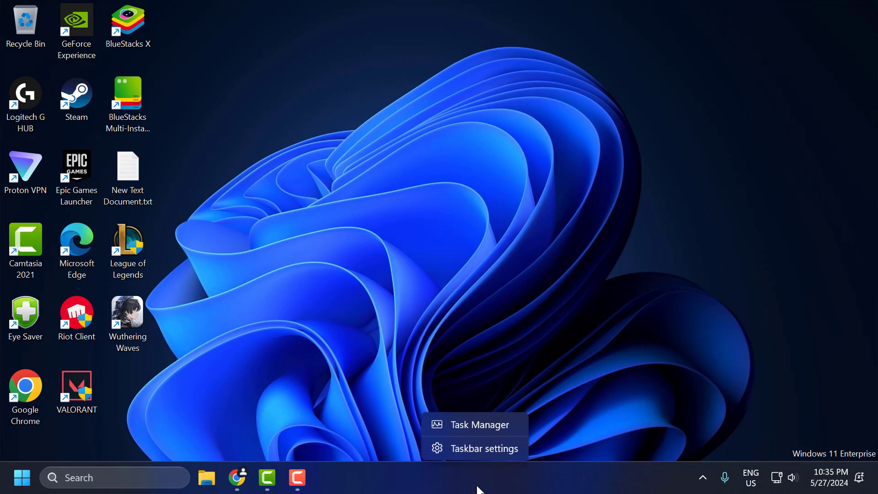
pyautogui.click(467, 425)
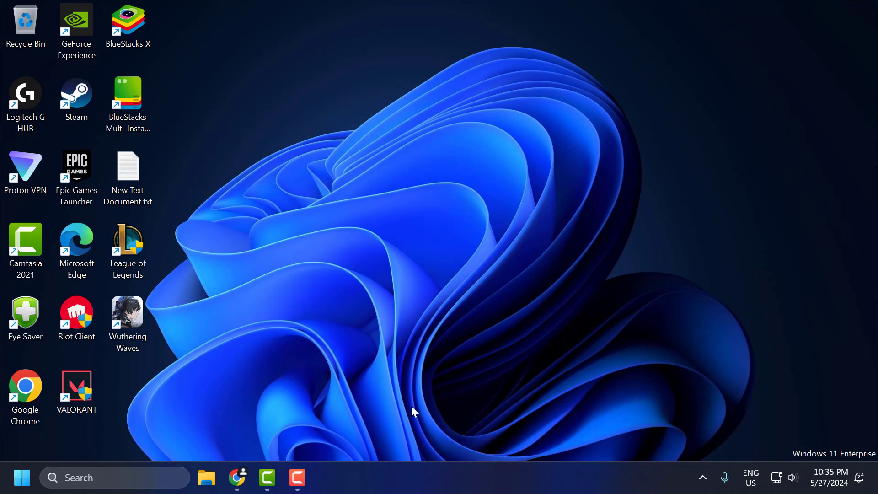
pyautogui.click(364, 69)
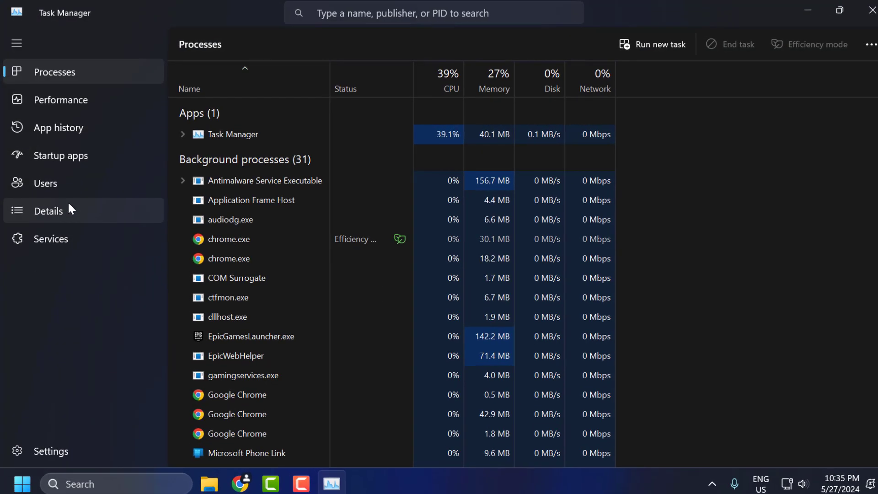
pyautogui.click(98, 169)
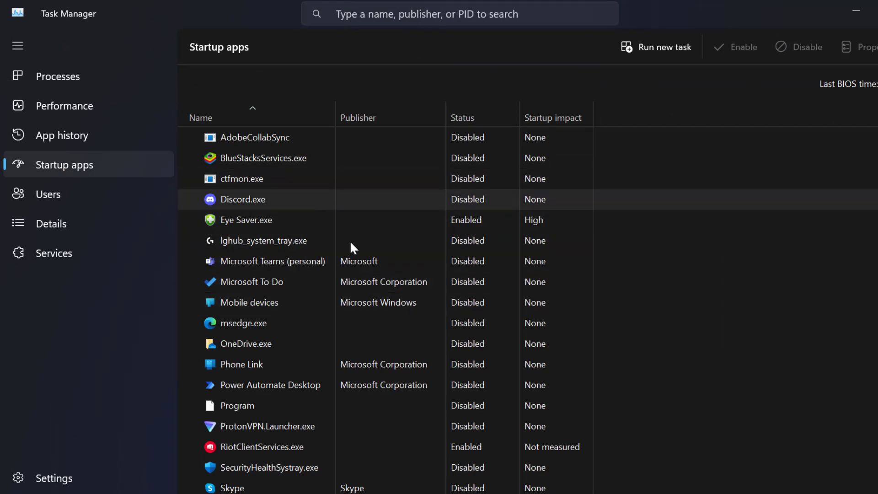
# Step: Check the available actions for the lghub_system_tray.exe and Eye Saver.exe startup entries, and close Task Manager
pyautogui.rightClick(269, 243)
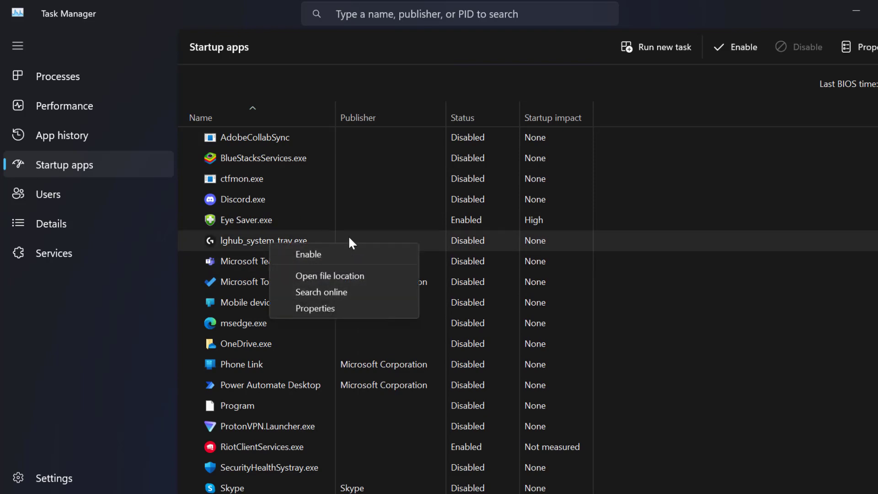
pyautogui.rightClick(318, 219)
pyautogui.click(681, 280)
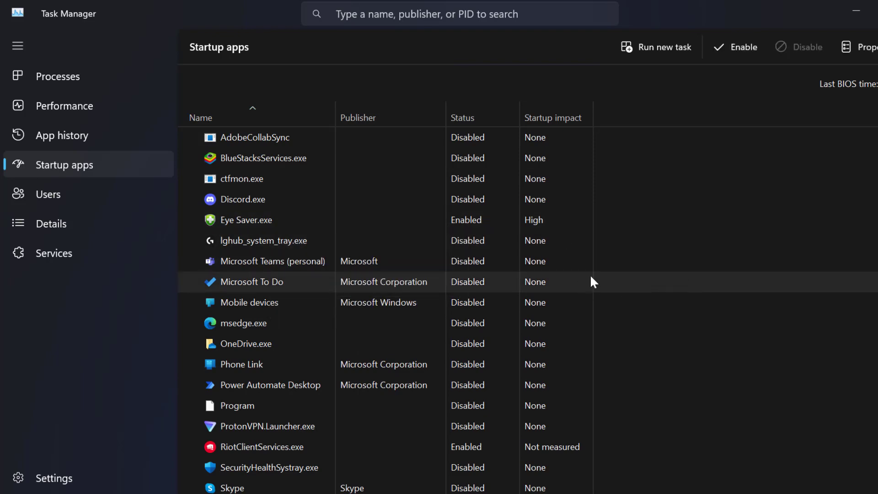
pyautogui.click(861, 10)
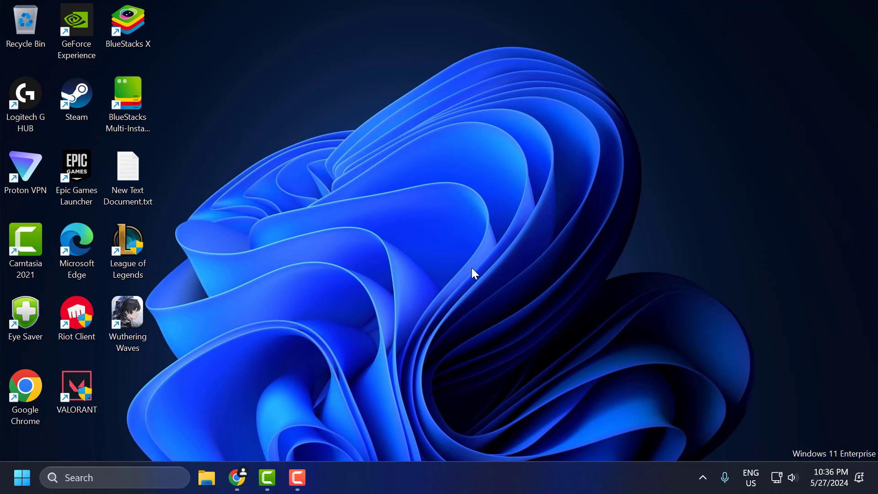
# Step: Search Windows for sysdm.cpl and open the System Properties dialog
pyautogui.click(149, 467)
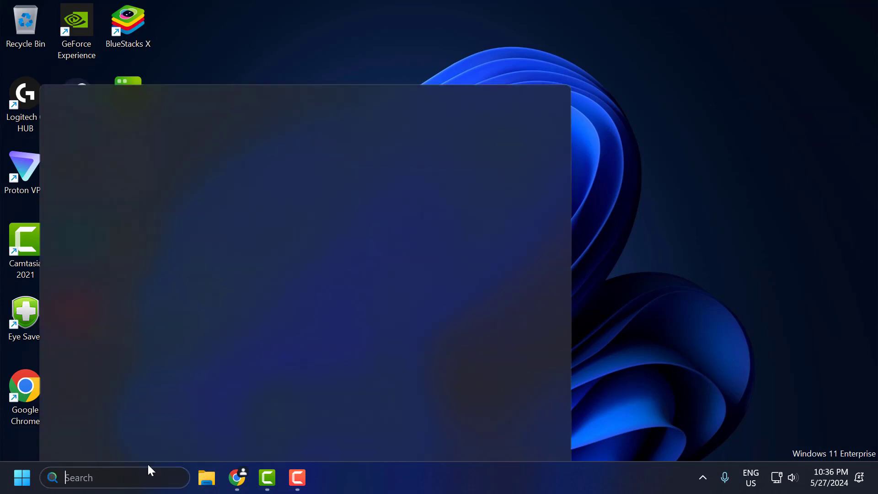
pyautogui.write('s')
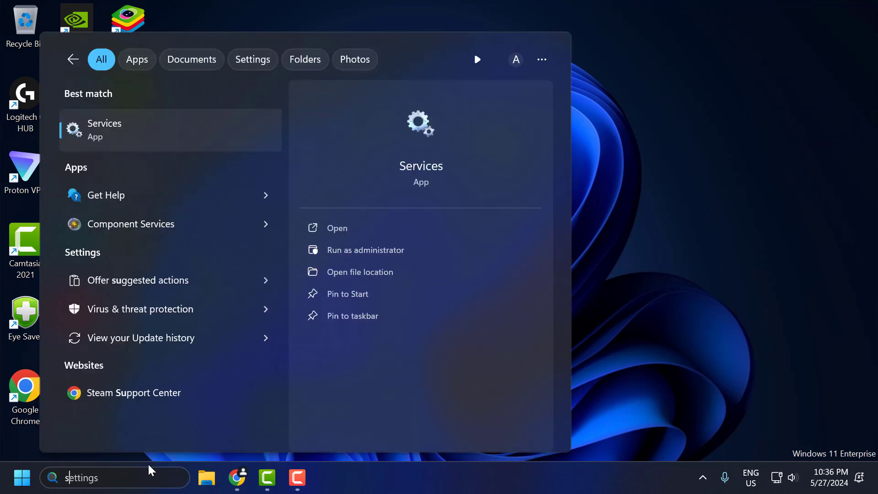
pyautogui.write('ysd')
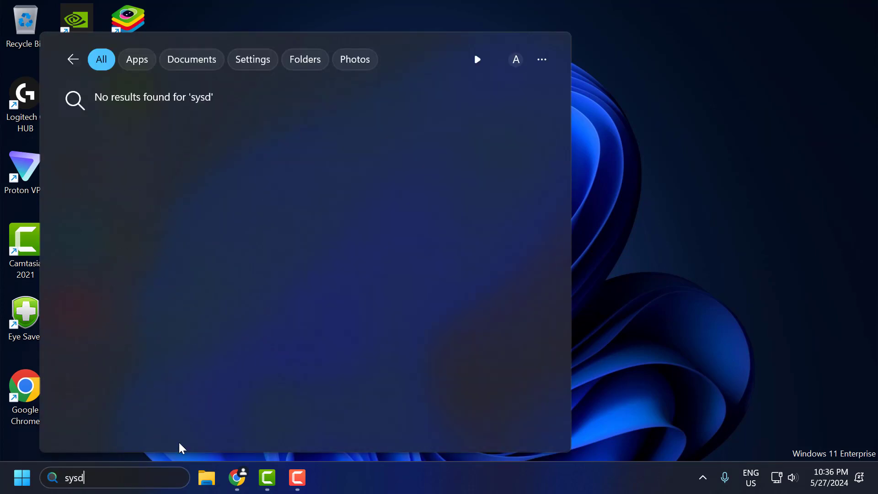
pyautogui.write('m.cpl')
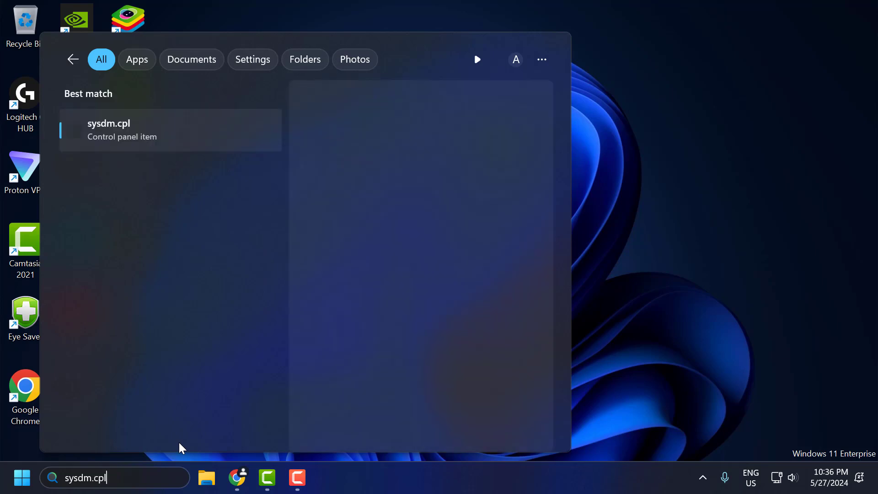
pyautogui.click(144, 140)
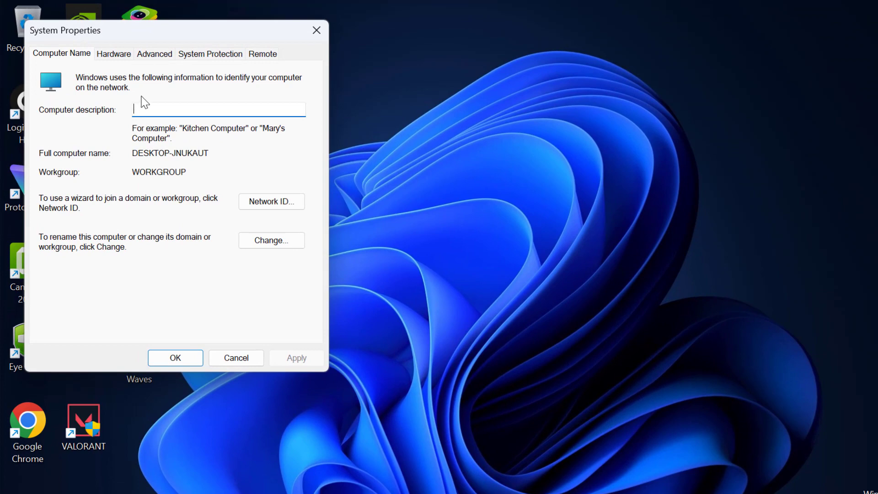
# Step: Open the virtual memory settings from the advanced performance options of the system
pyautogui.click(155, 54)
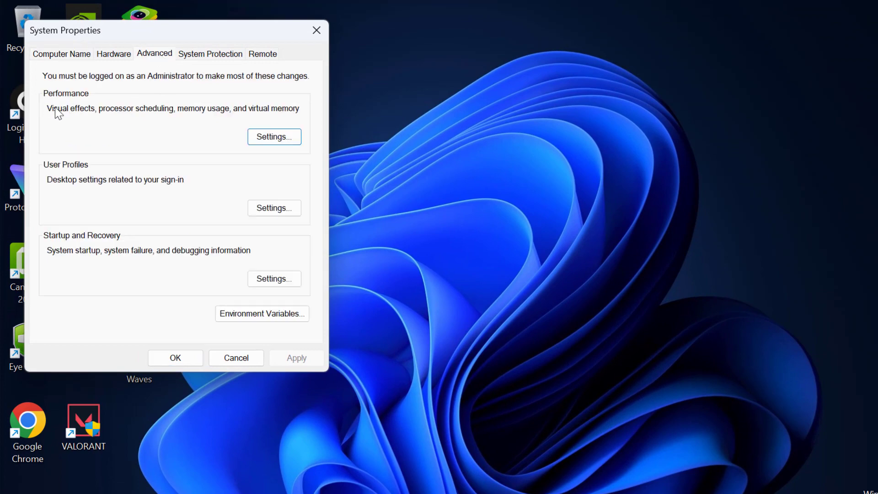
pyautogui.click(272, 140)
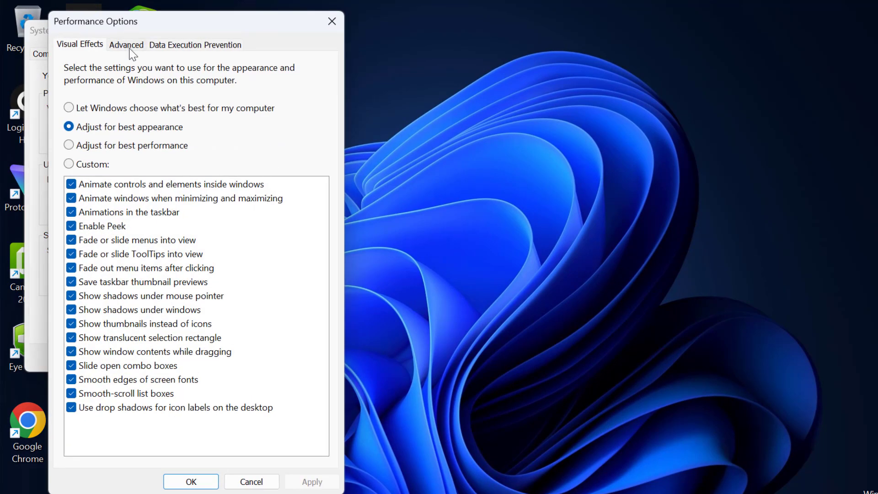
pyautogui.click(129, 47)
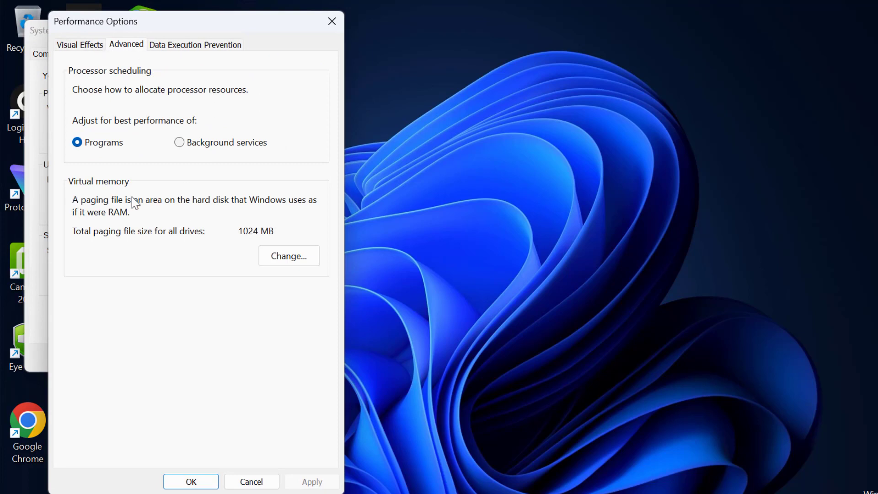
pyautogui.click(293, 259)
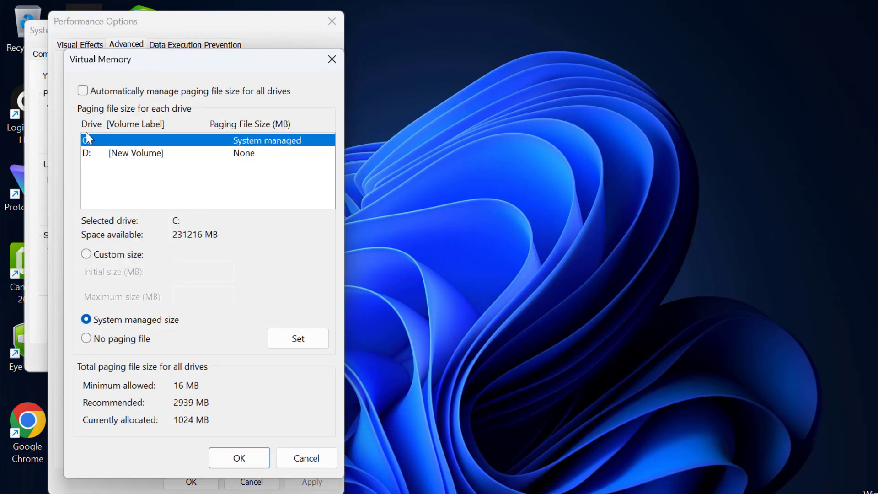
# Step: Leave automatic paging file management off and give drive C: a custom size with an initial size of 2939 MB
pyautogui.click(83, 91)
pyautogui.click(92, 87)
pyautogui.click(89, 257)
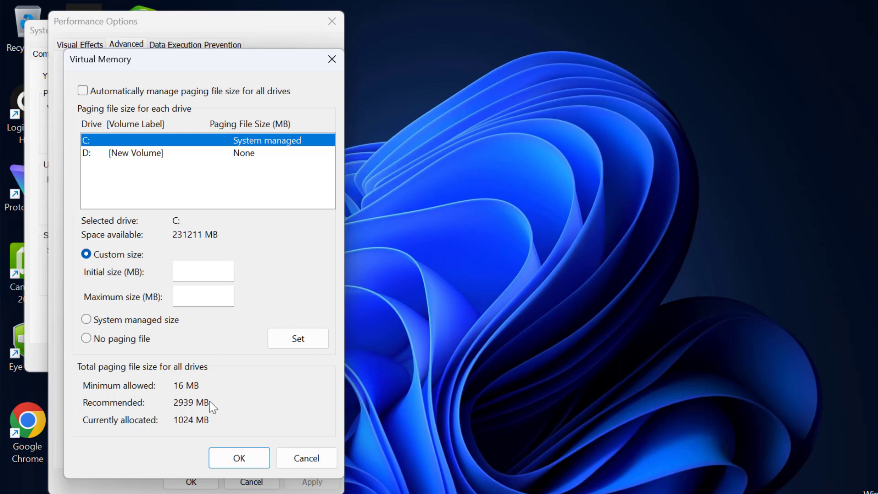
pyautogui.click(180, 276)
pyautogui.write('293')
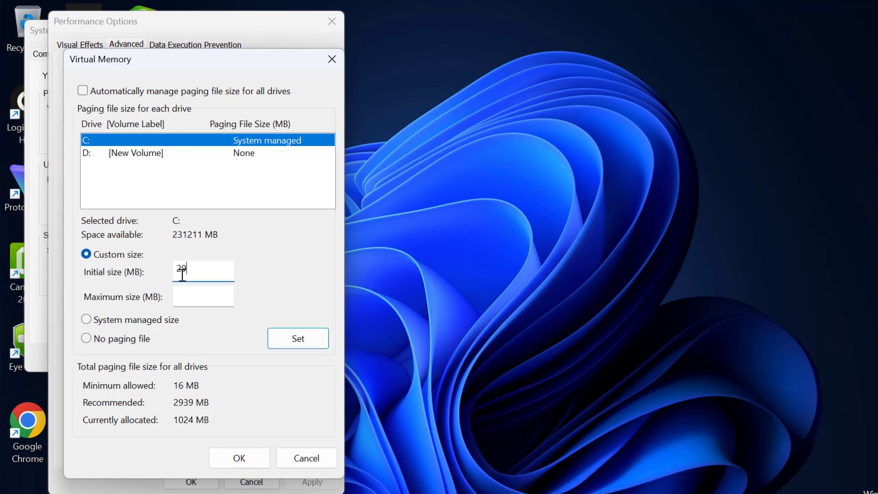
pyautogui.write('9')
pyautogui.click(188, 299)
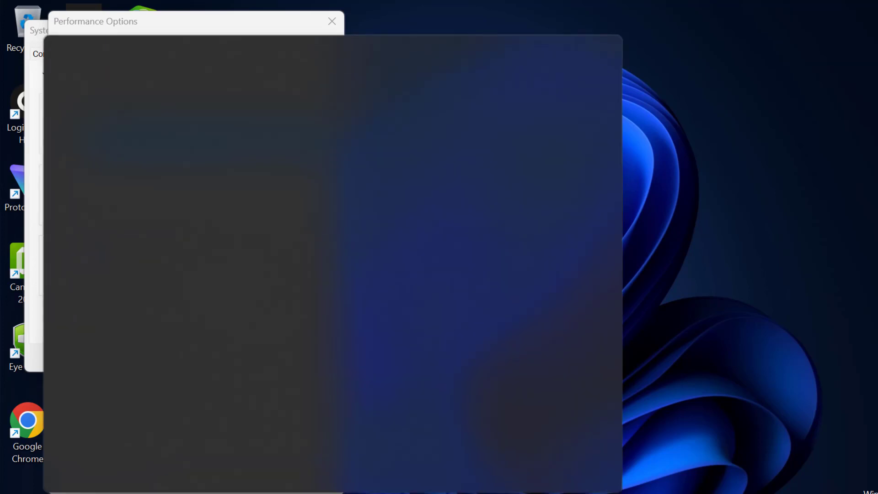
# Step: Open Calculator, place it beside the Virtual Memory dialog, and add 2939 to 2939
pyautogui.write('cal')
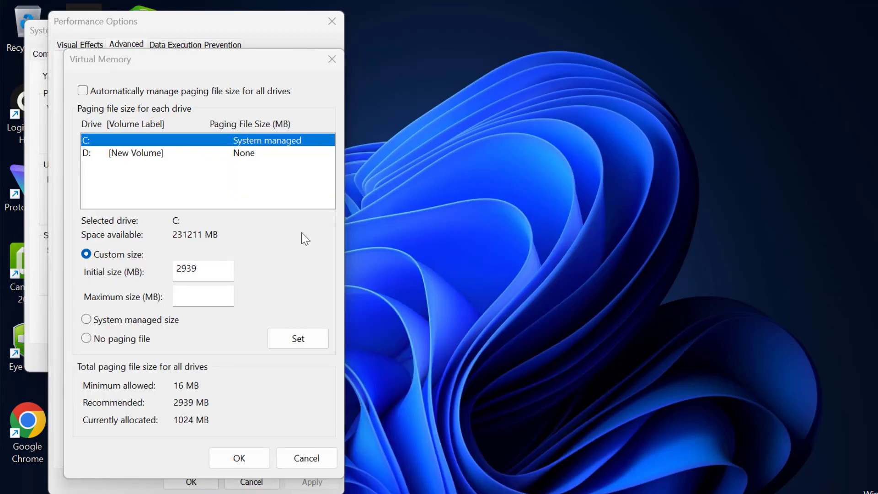
pyautogui.moveTo(135, 38); pyautogui.dragTo(480, 82)
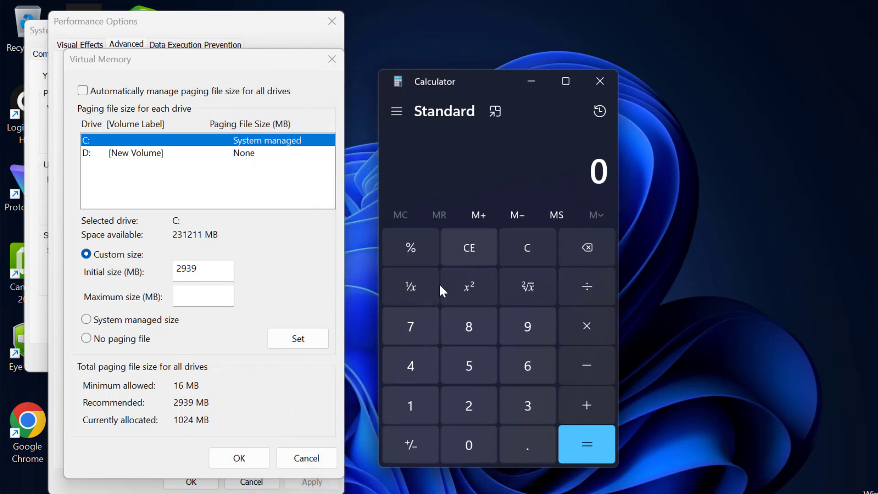
pyautogui.click(469, 406)
pyautogui.click(532, 340)
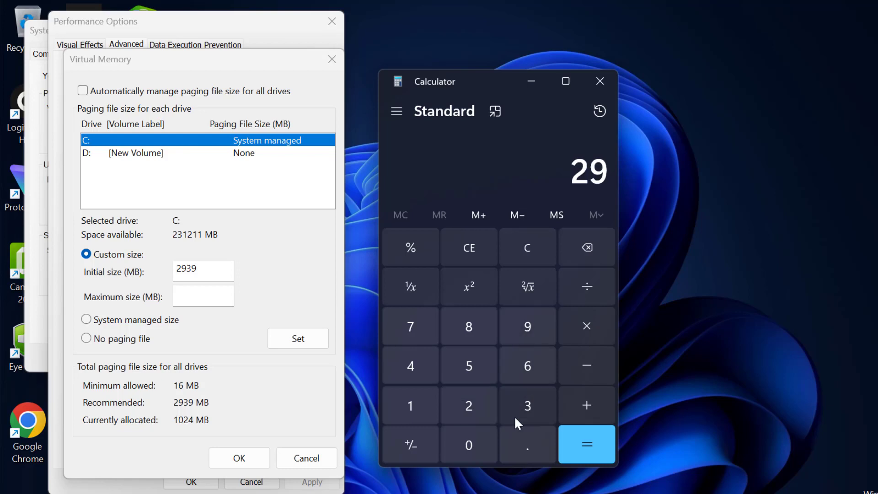
pyautogui.click(515, 414)
pyautogui.click(533, 338)
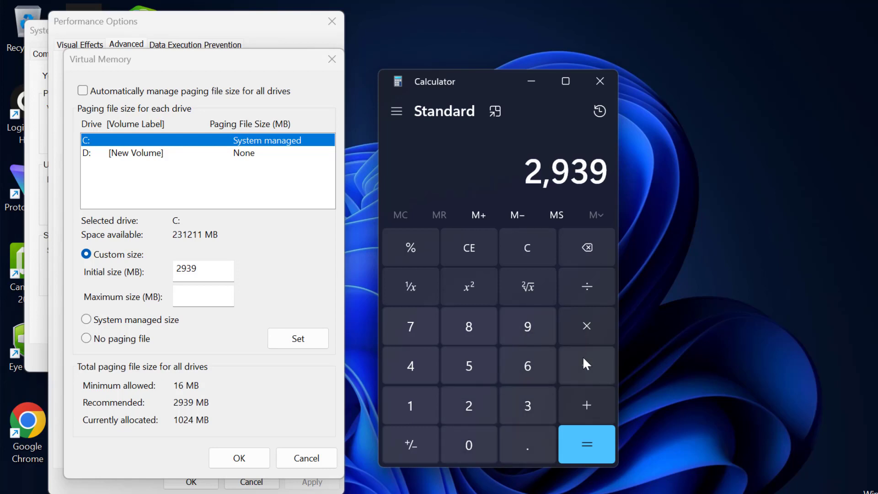
pyautogui.click(584, 402)
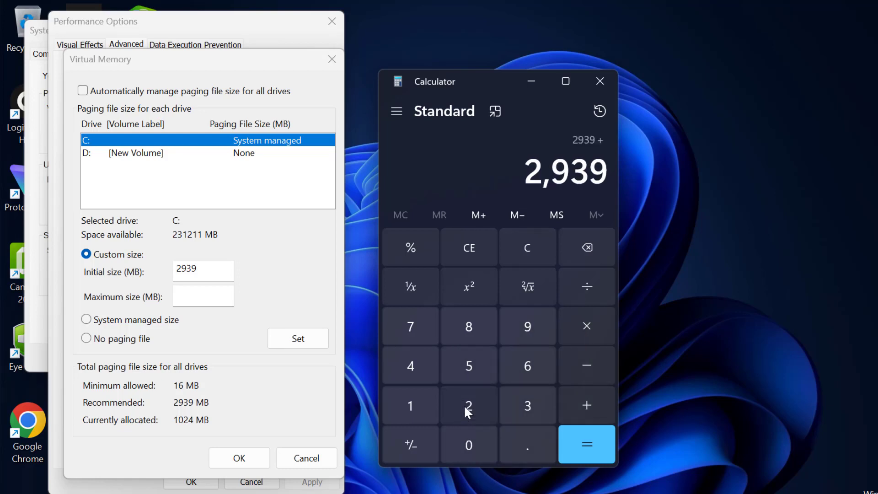
pyautogui.click(466, 406)
pyautogui.click(528, 338)
pyautogui.click(528, 407)
pyautogui.click(531, 323)
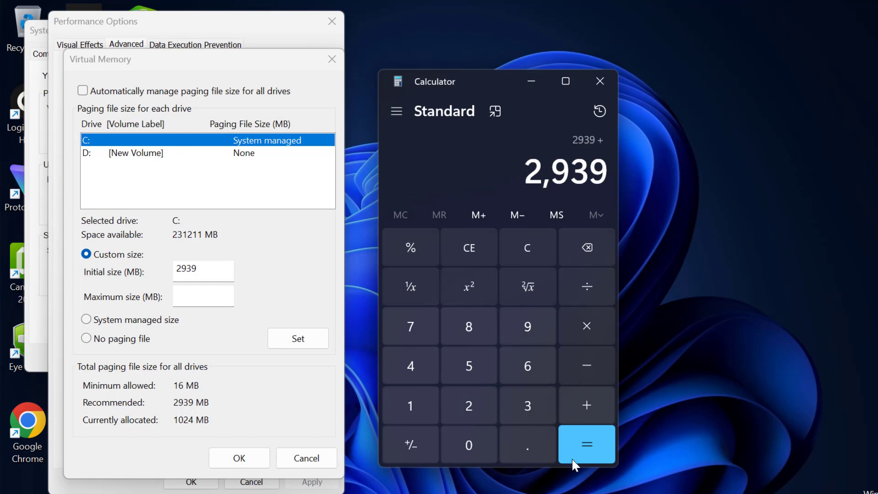
pyautogui.click(592, 454)
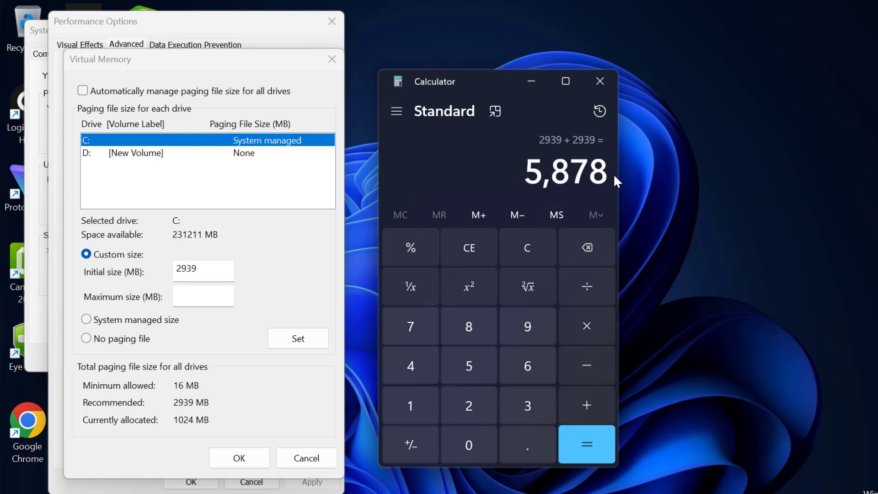
# Step: Copy the calculated sum into the maximum paging file size as 5878 MB, without the comma, and confirm the virtual memory settings
pyautogui.moveTo(526, 173); pyautogui.dragTo(606, 174)
pyautogui.hotkey('ctrl', 'c')
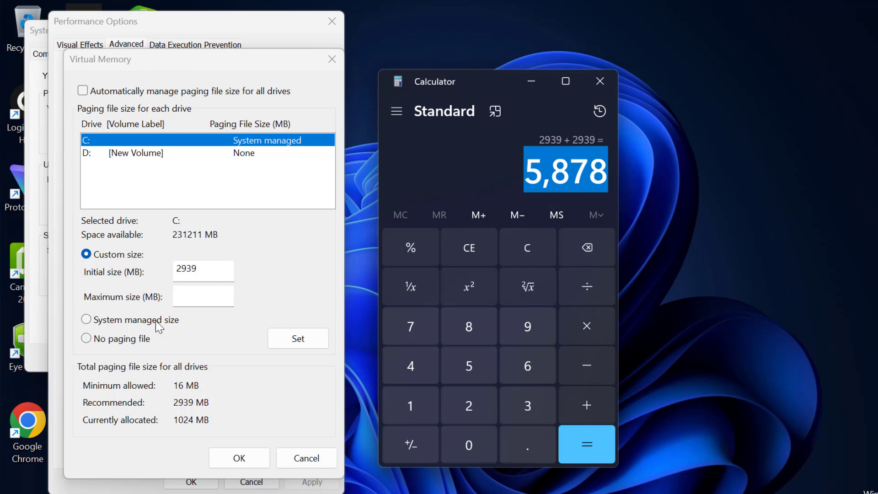
pyautogui.click(180, 295)
pyautogui.hotkey('ctrl', 'v')
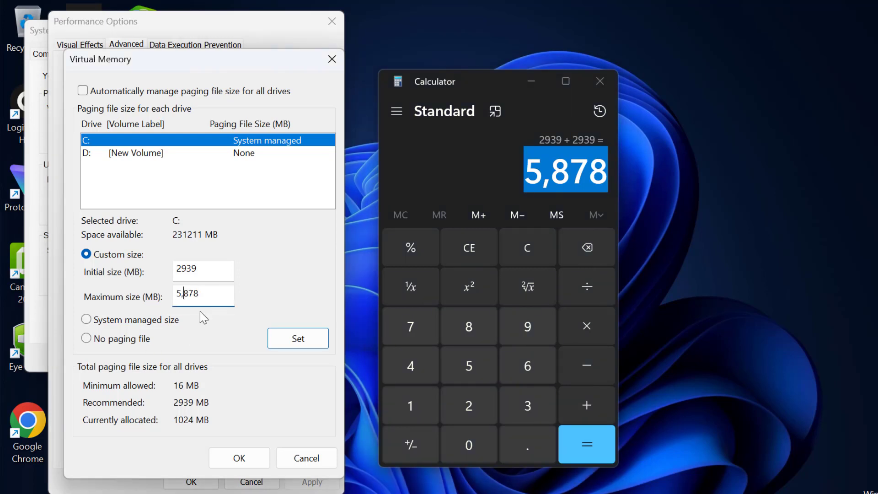
pyautogui.press('BackSpace')
pyautogui.click(246, 461)
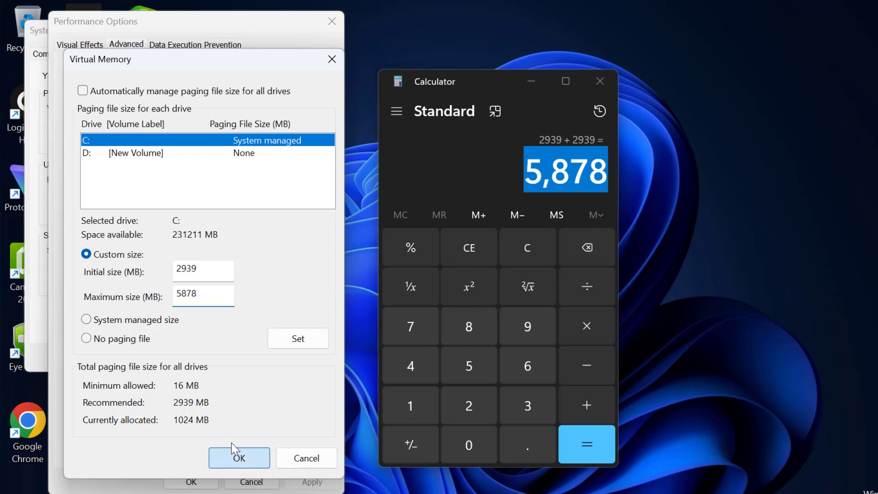
# Step: Close Calculator and accept the Performance Options and System Properties dialogs
pyautogui.click(600, 81)
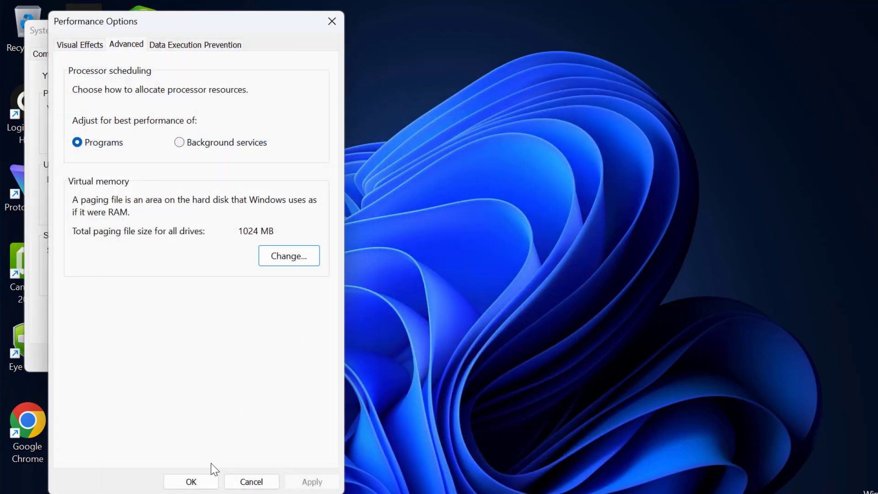
pyautogui.click(201, 481)
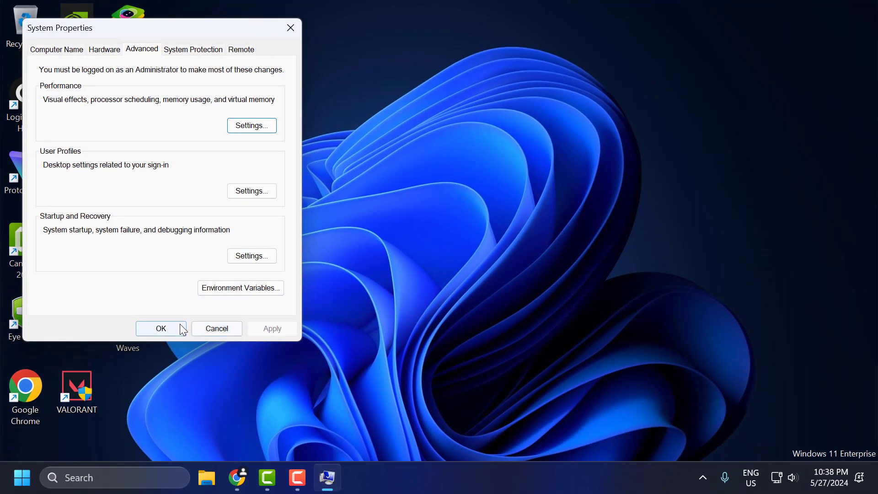
pyautogui.click(161, 328)
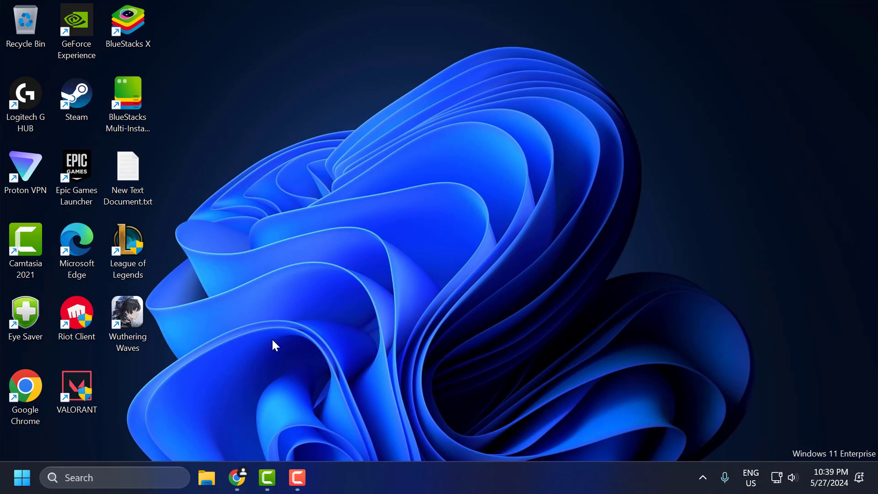
# Step: Switch to Chrome and download the DirectX End-User Runtime Web Installer from the Microsoft Download Center page
pyautogui.click(236, 466)
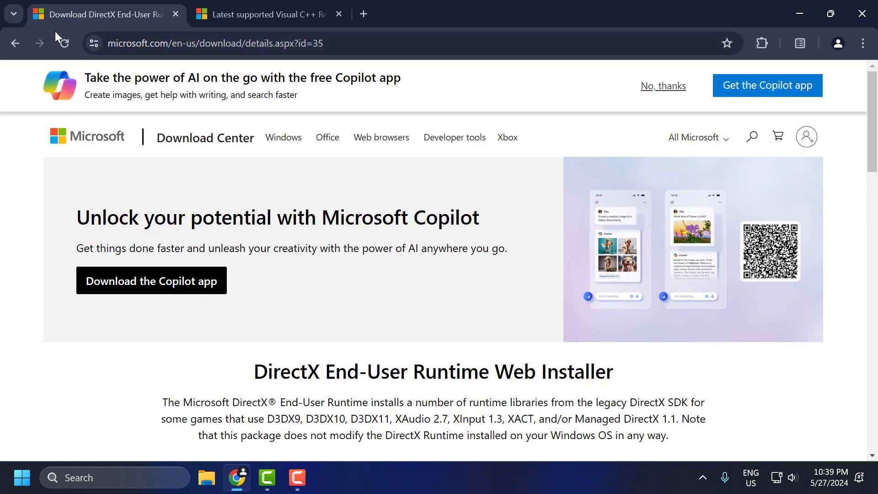
pyautogui.scroll(-1, 182, 147)
pyautogui.scroll(-4, 182, 147)
pyautogui.click(592, 334)
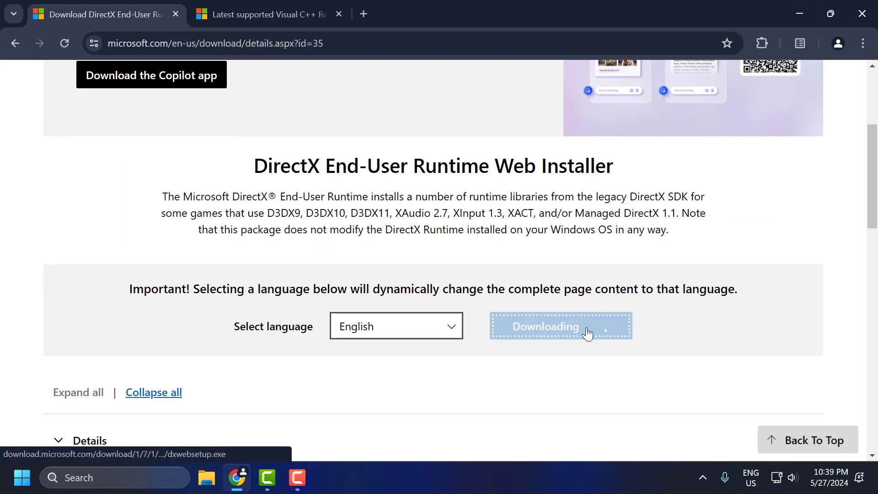
# Step: Download the X64 Visual C++ Redistributable from the latest version table on the Microsoft Learn page
pyautogui.click(251, 4)
pyautogui.scroll(-15, 367, 235)
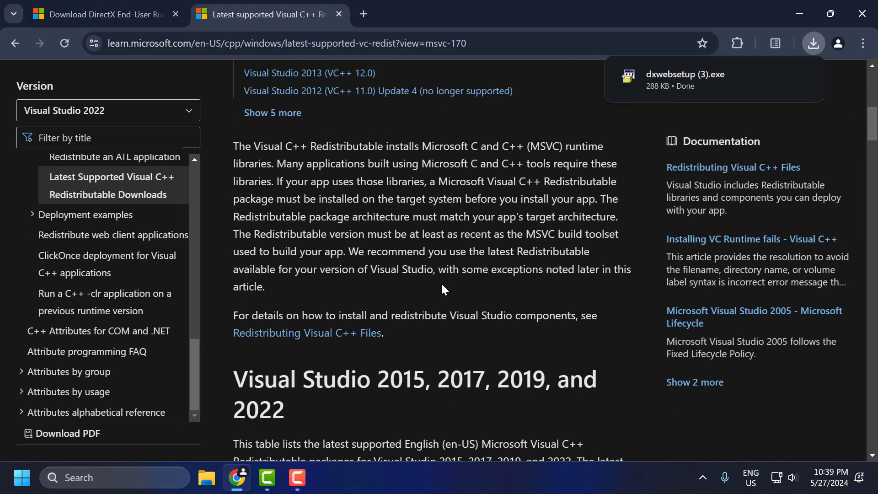
pyautogui.scroll(-4, 367, 234)
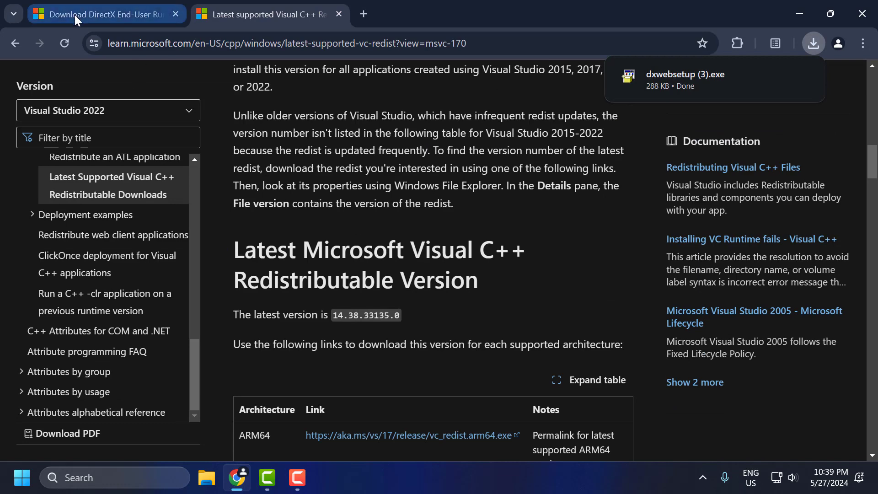
pyautogui.scroll(-4, 402, 197)
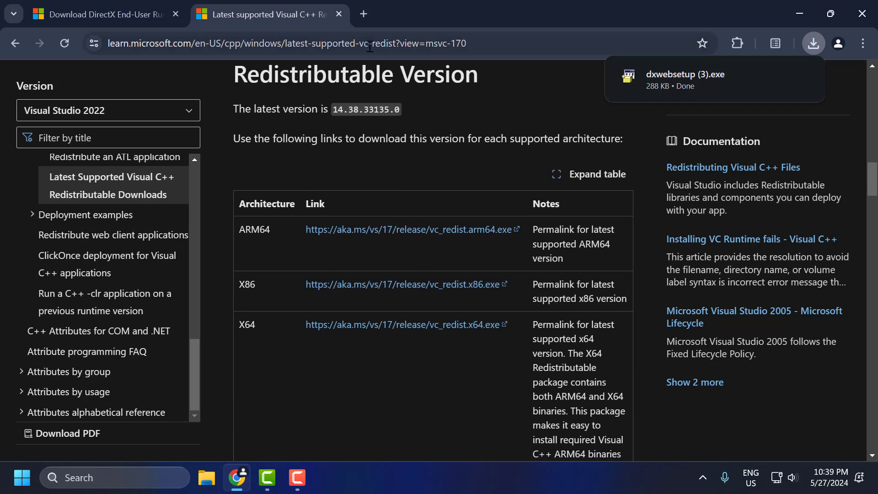
pyautogui.scroll(1, 390, 173)
pyautogui.scroll(2, 390, 173)
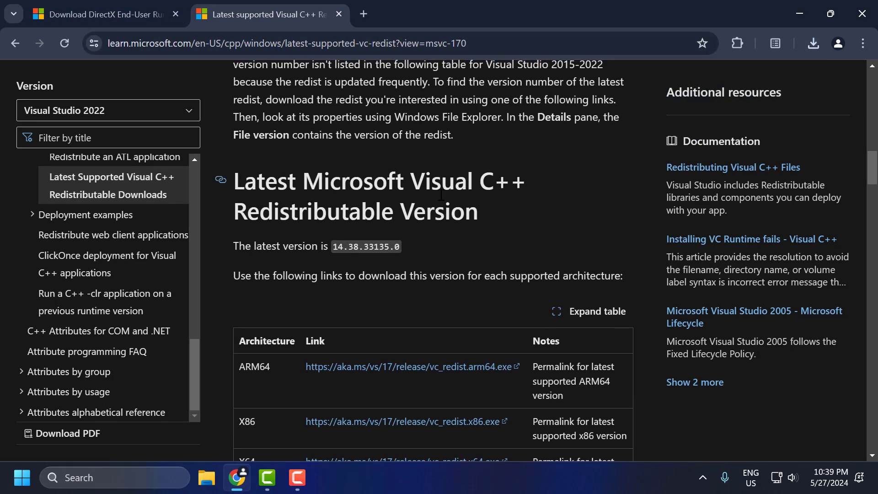
pyautogui.scroll(-3, 289, 264)
pyautogui.scroll(-1, 261, 268)
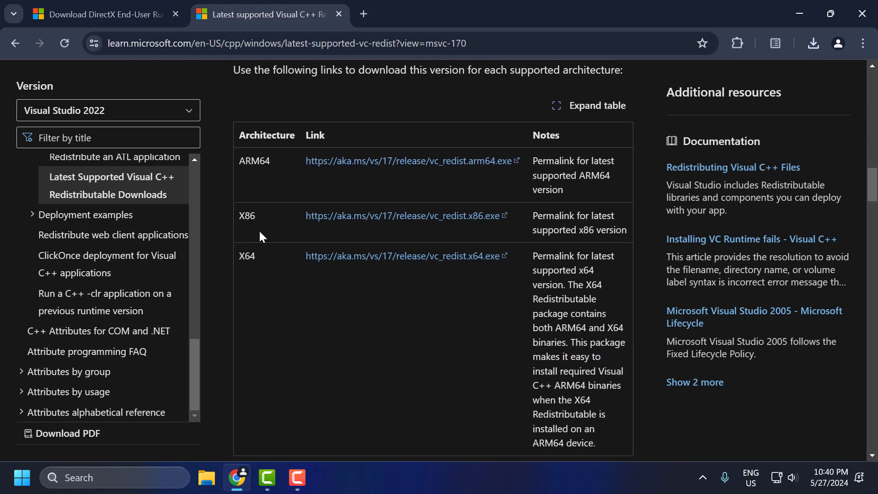
pyautogui.click(316, 256)
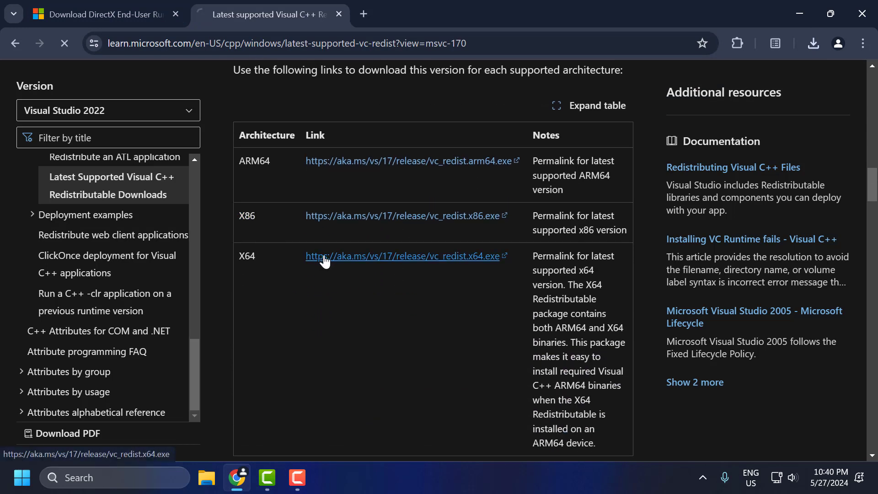
pyautogui.moveTo(265, 258); pyautogui.dragTo(249, 245)
pyautogui.click(254, 236)
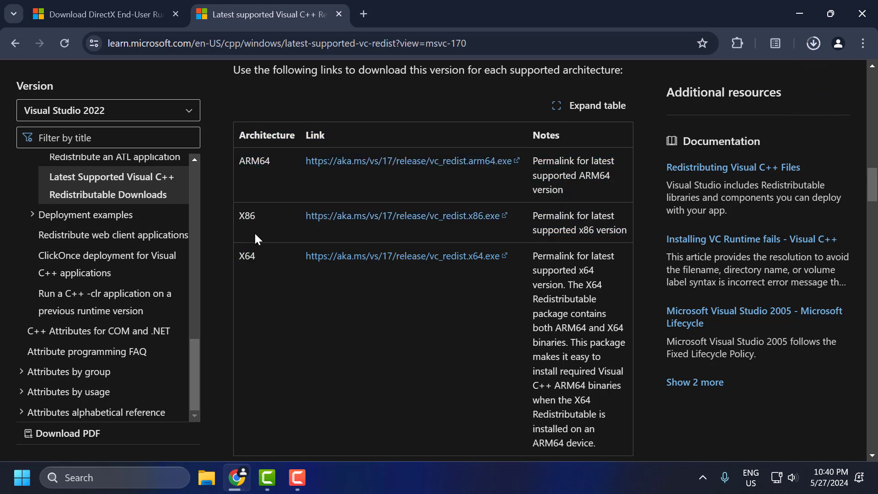
pyautogui.doubleClick(255, 216)
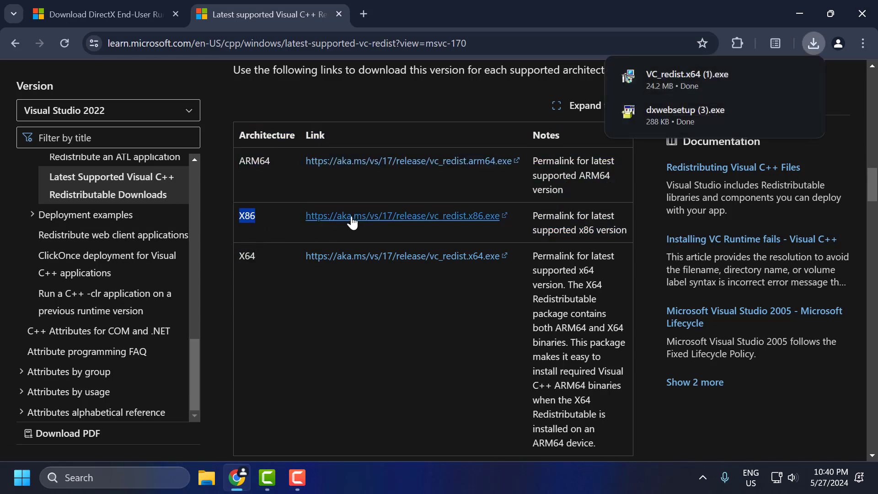
# Step: Check the recent download history for the two installers and minimize the browser window
pyautogui.click(815, 44)
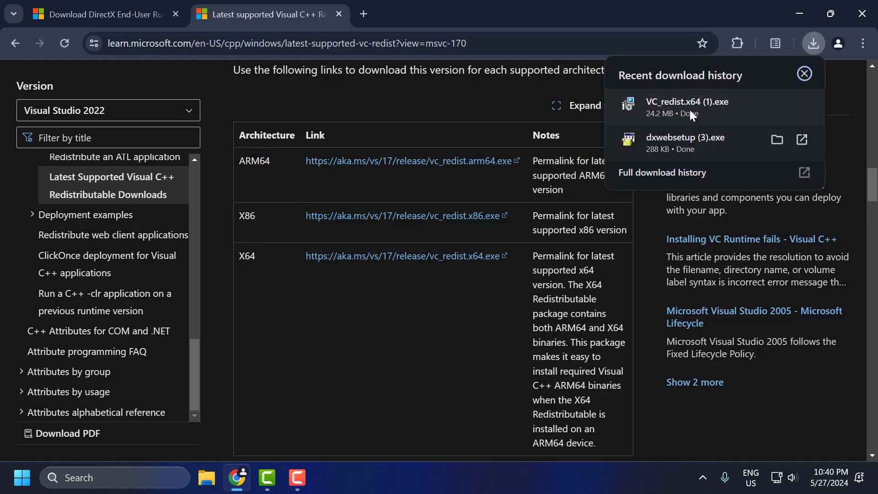
pyautogui.click(802, 12)
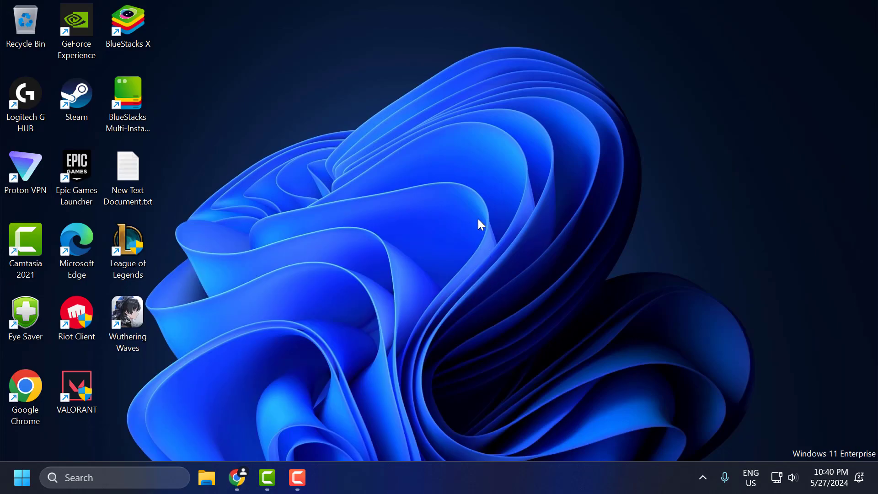